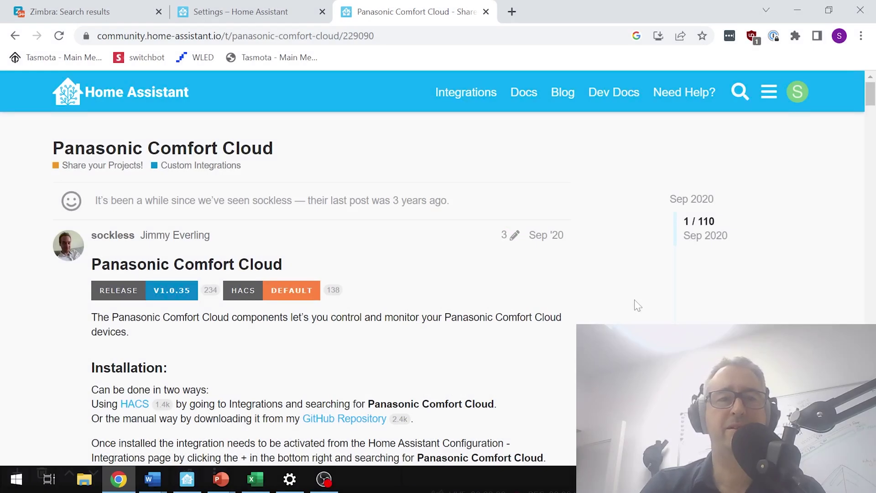
- Scroll through the Panasonic Comfort Cloud installation notes in the forum post and back to the top
scroll(635, 301, "down", 2)
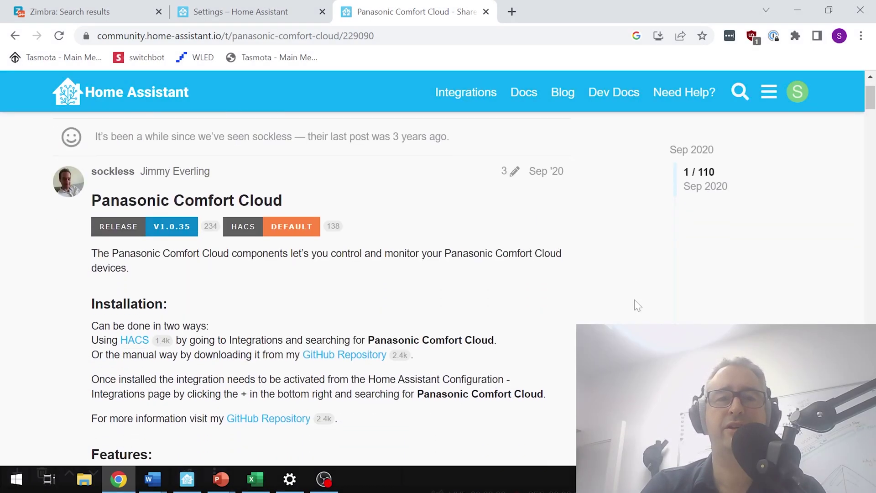
scroll(634, 300, "down", 2)
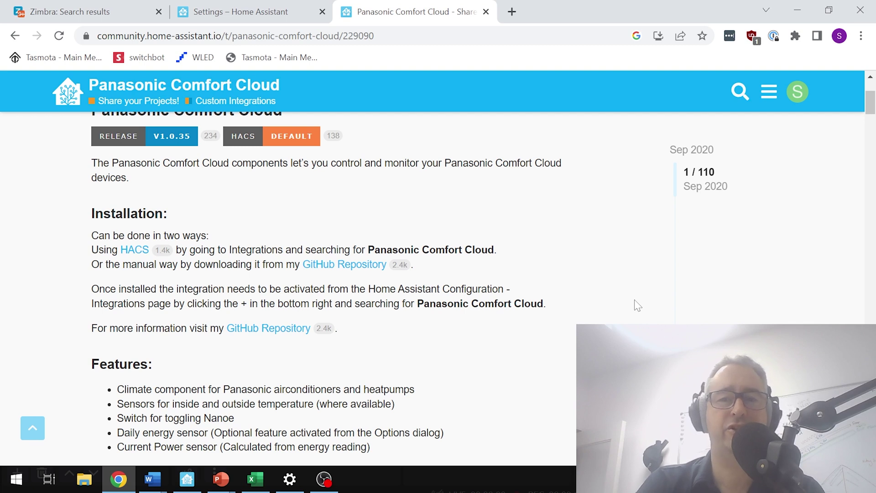
scroll(634, 300, "up", 3)
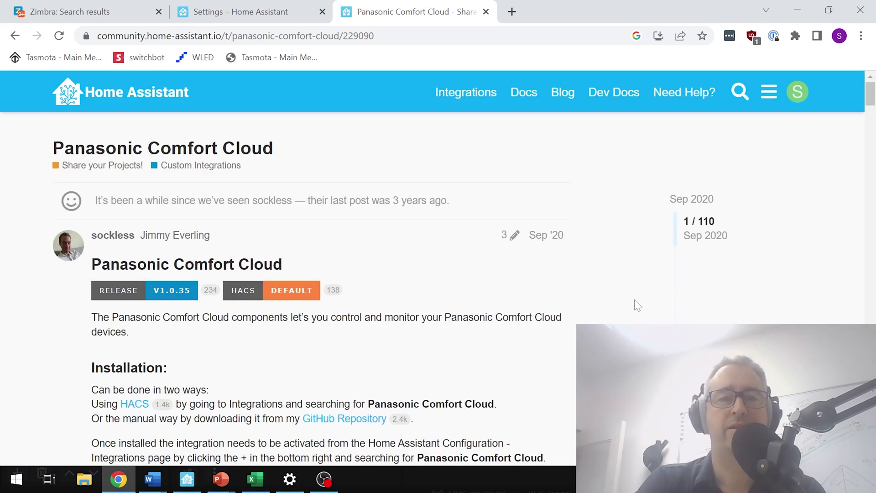
- Return to Home Assistant and open the Panasonic Comfort Cloud device from Settings > Devices & Services
left_click(243, 12)
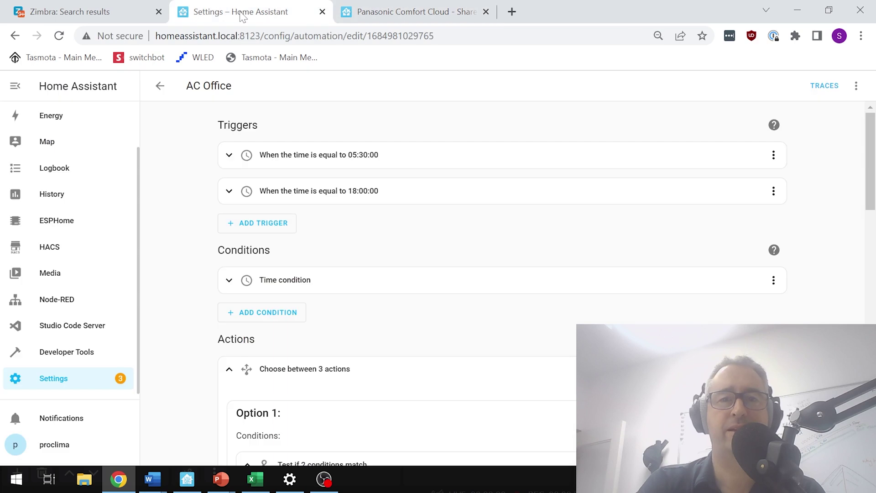
left_click(43, 385)
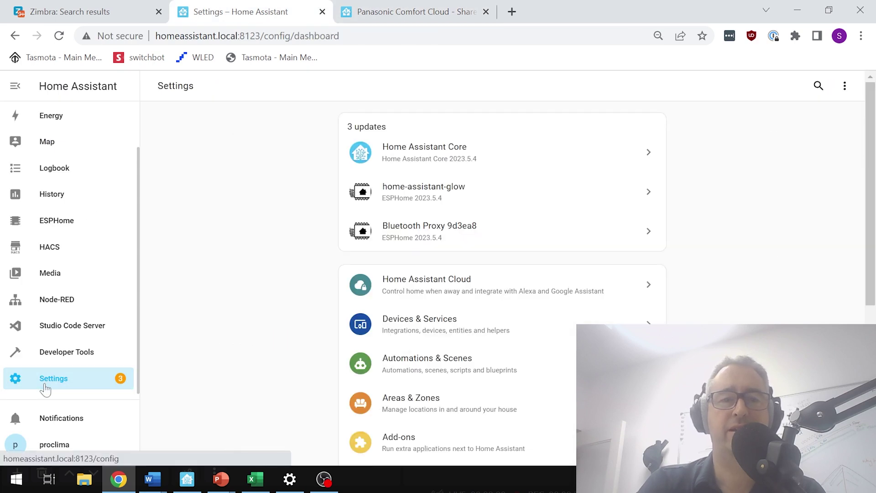
left_click(470, 330)
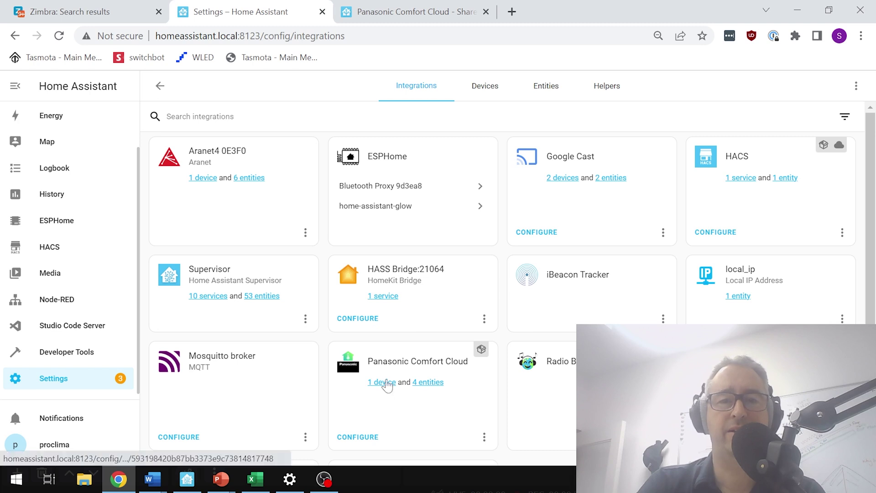
left_click(385, 382)
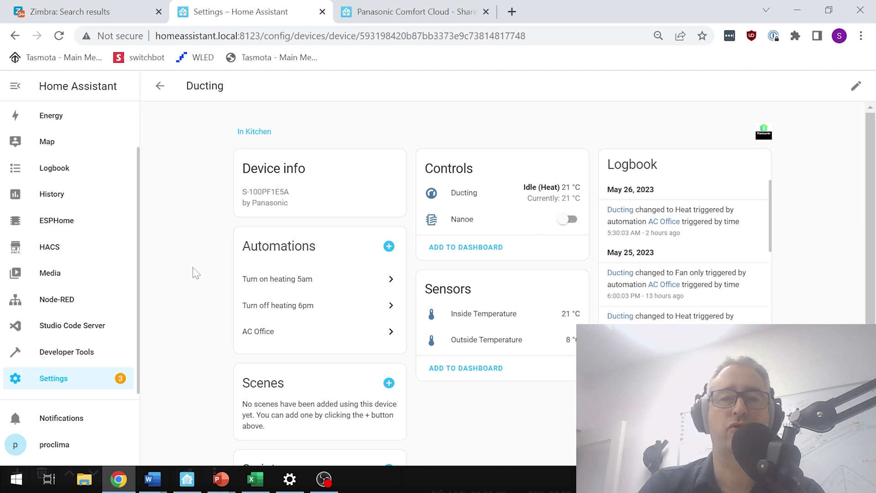
scroll(67, 242, "up", 2)
- Show the Overview dashboard to check the Ducting temperature cards
left_click(81, 128)
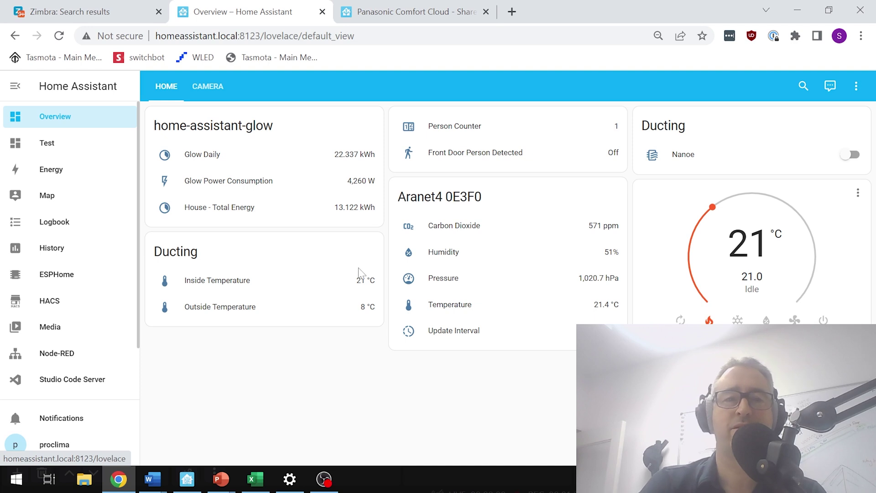
scroll(84, 287, "down", 2)
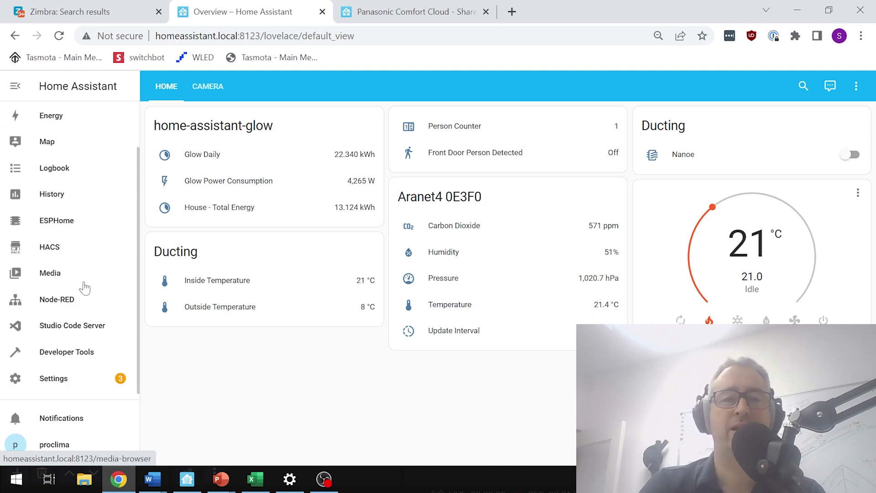
- Open the AC Office automation from Settings > Automations & Scenes
left_click(69, 382)
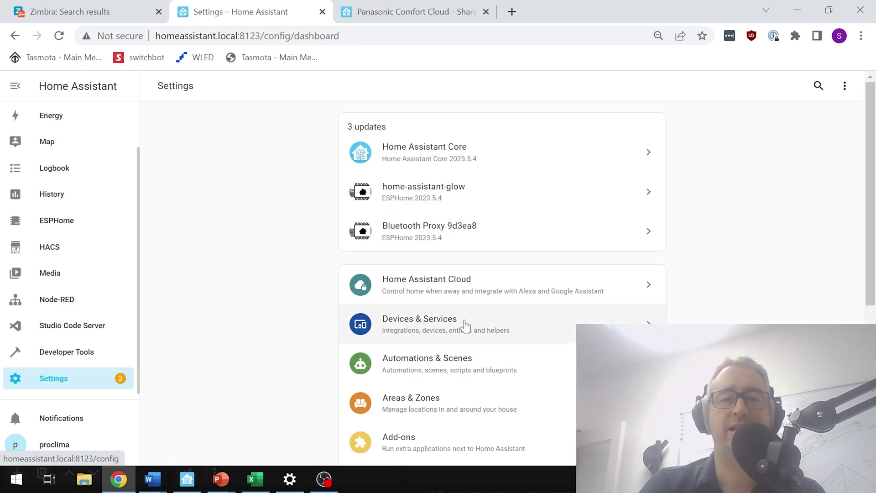
left_click(439, 367)
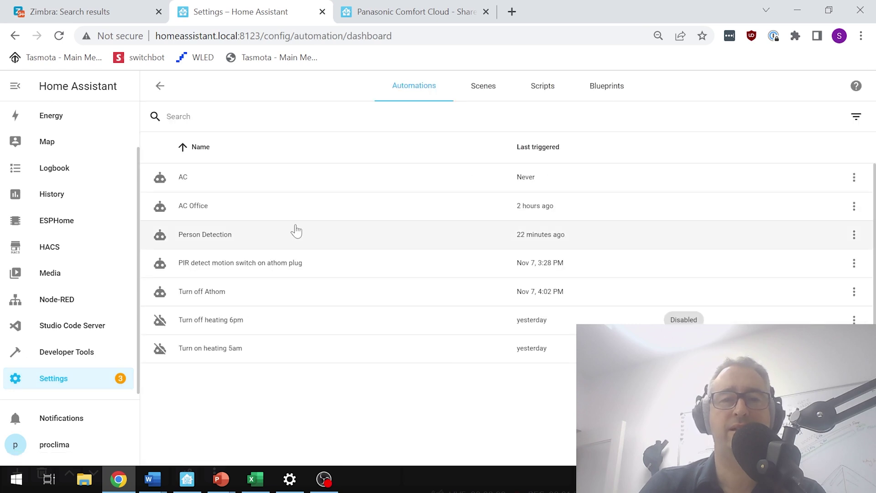
left_click(295, 218)
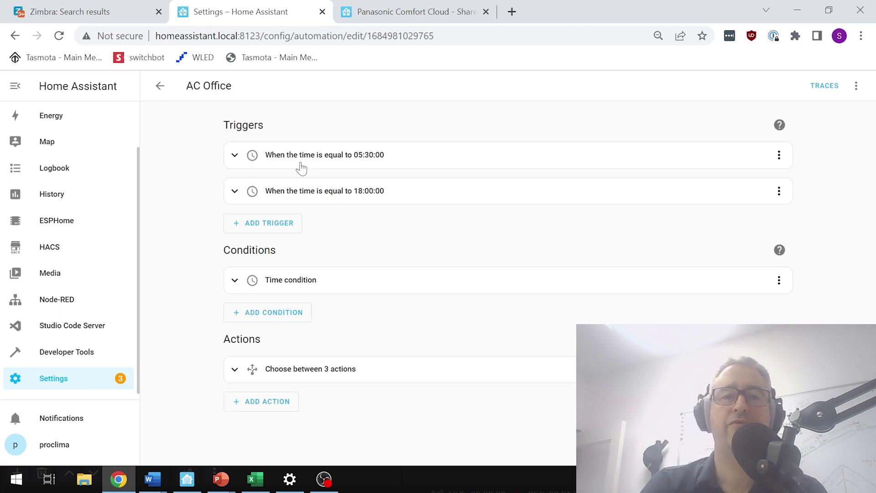
- Review the 05:30 trigger and weekday time condition, then expand the three-option choose action
left_click(234, 158)
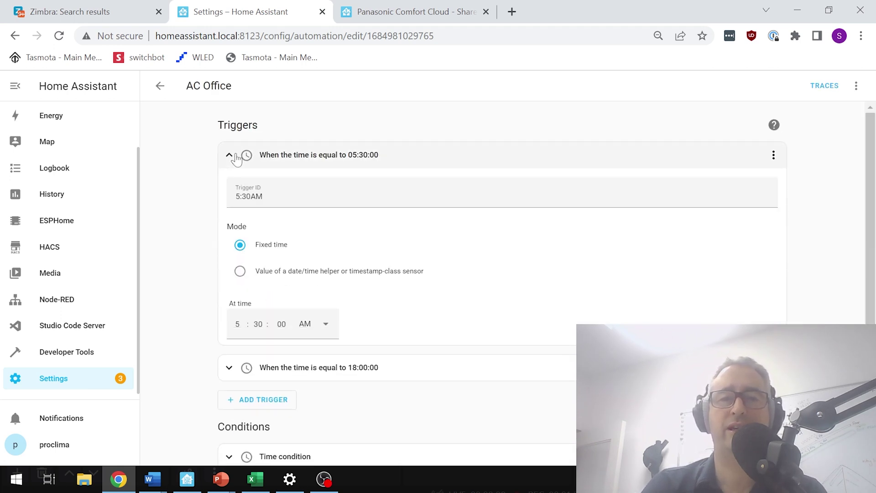
left_click(229, 155)
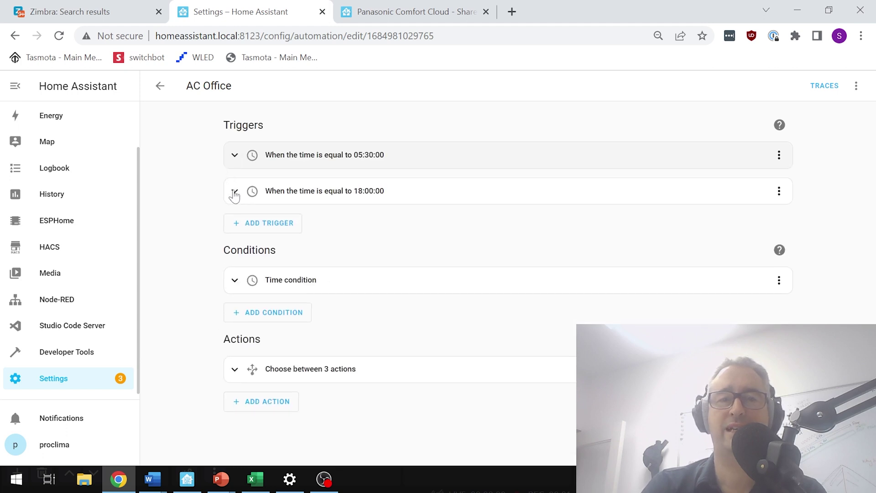
left_click(234, 286)
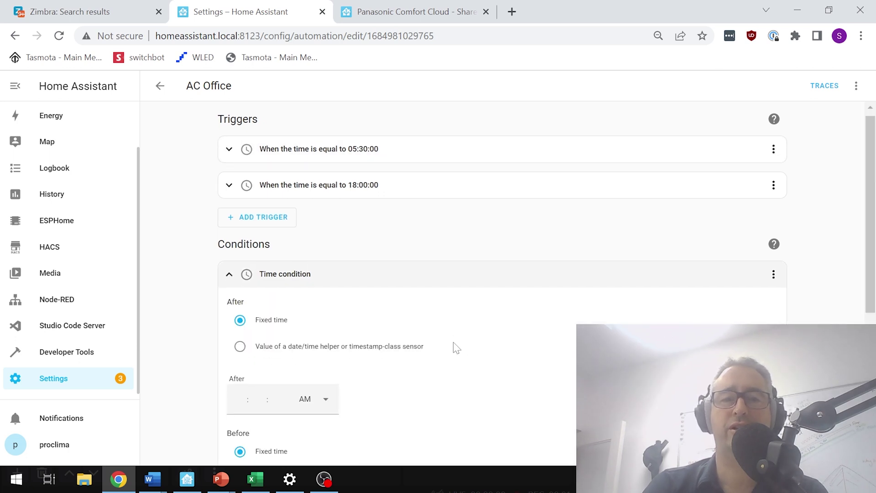
scroll(455, 347, "down", 5)
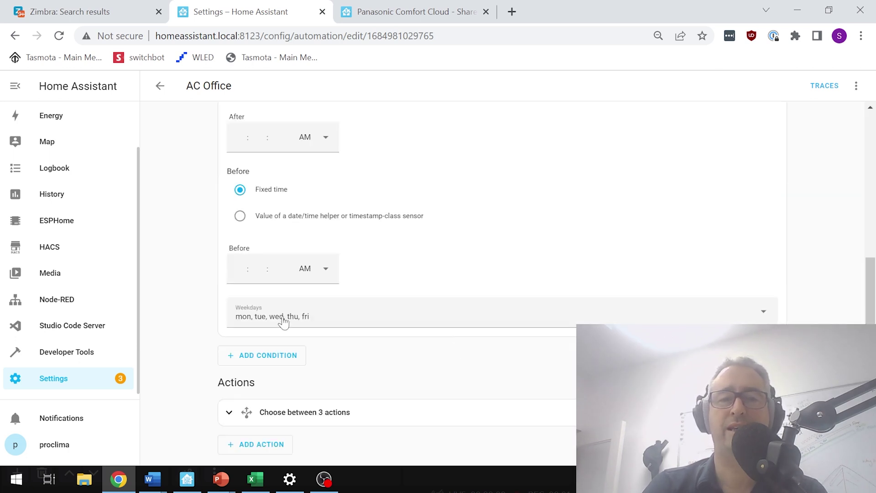
scroll(397, 261, "up", 5)
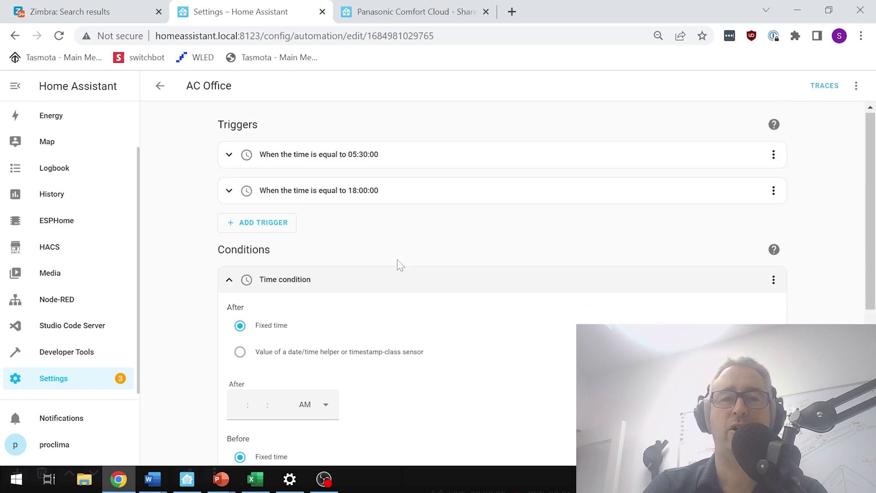
left_click(229, 282)
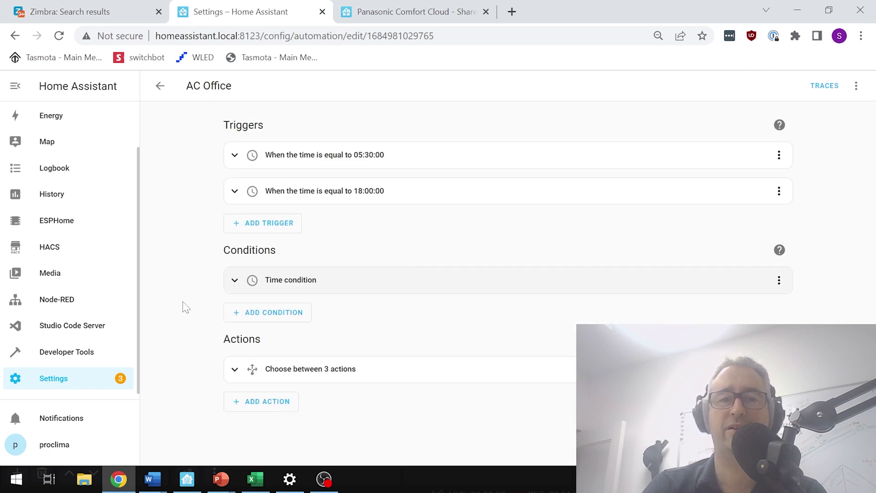
left_click(231, 370)
- Expand Option 1's conditions: triggered at 5:30AM and Aranet4 0E3F0 temperature below 19
scroll(433, 320, "down", 7)
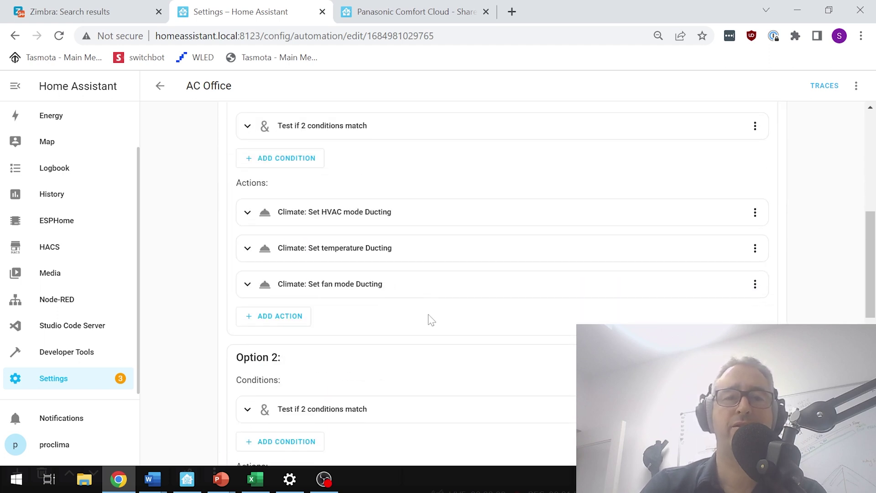
scroll(429, 320, "up", 1)
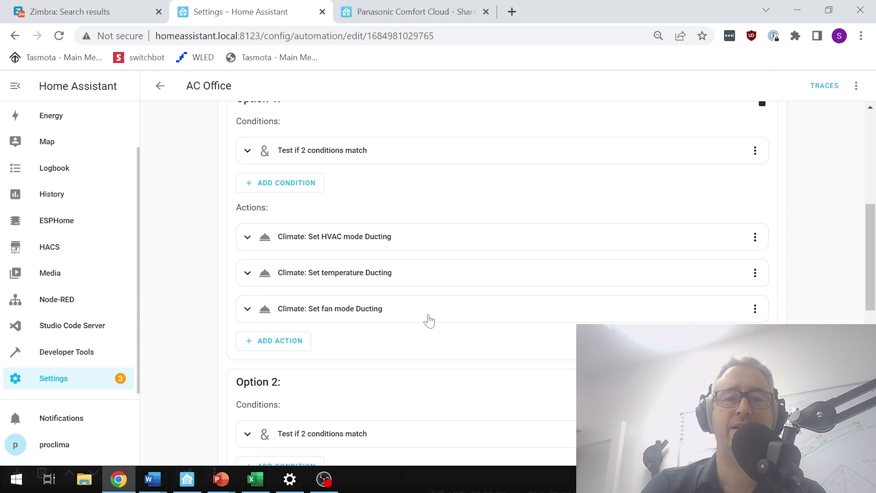
scroll(429, 321, "down", 7)
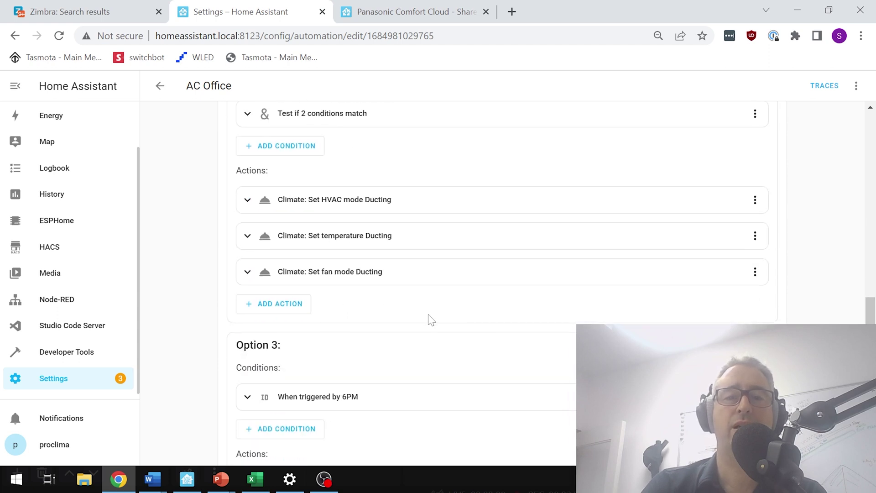
scroll(432, 321, "down", 3)
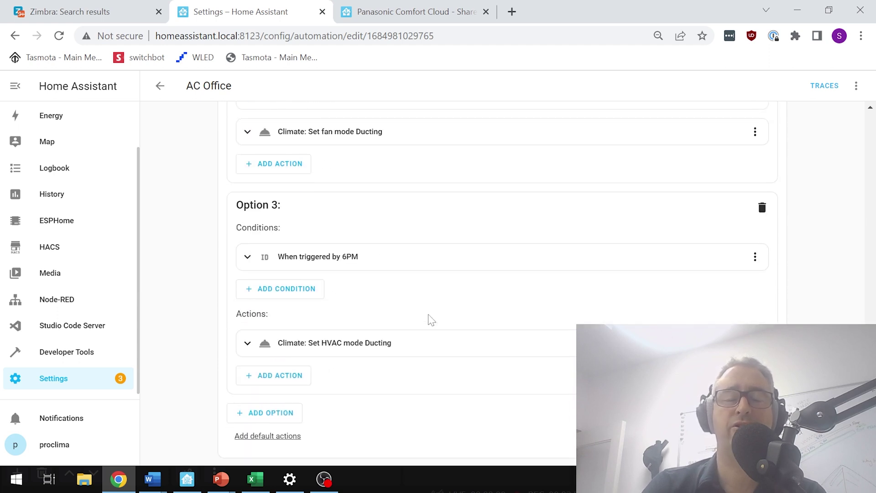
scroll(431, 321, "up", 11)
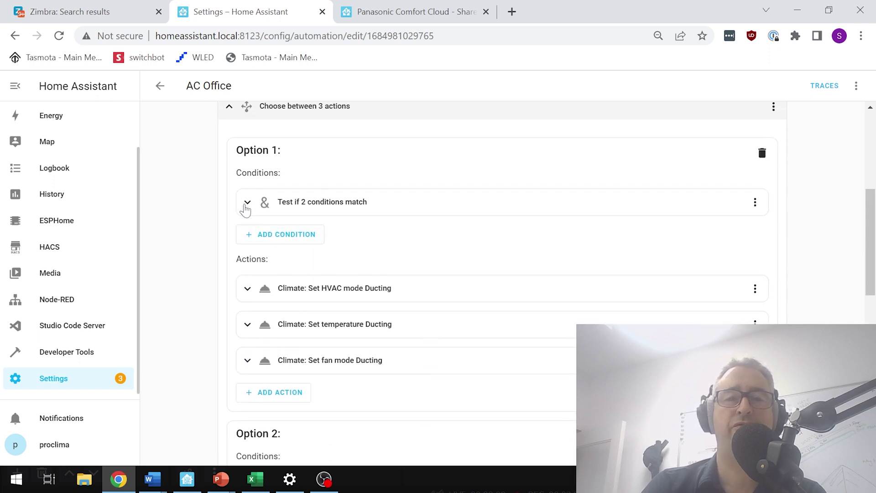
left_click(246, 204)
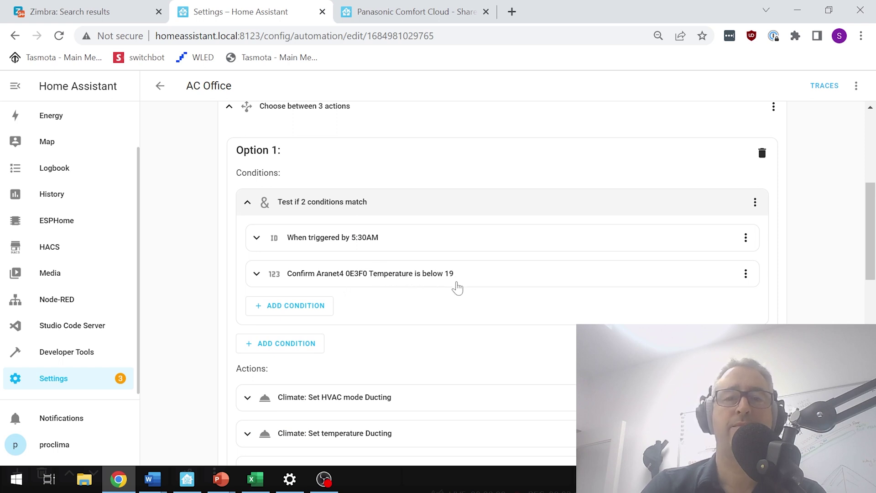
scroll(386, 311, "down", 4)
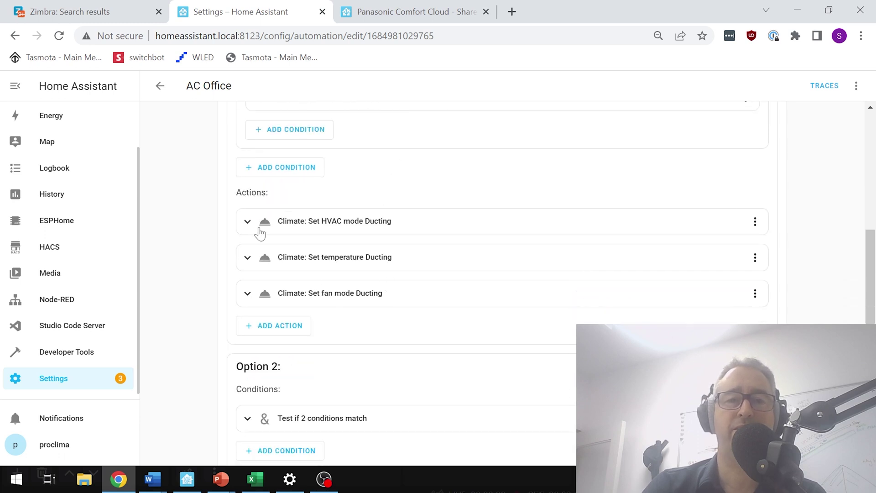
- Inspect Option 1's climate actions: Heat mode, 21 degrees and High fan
left_click(248, 223)
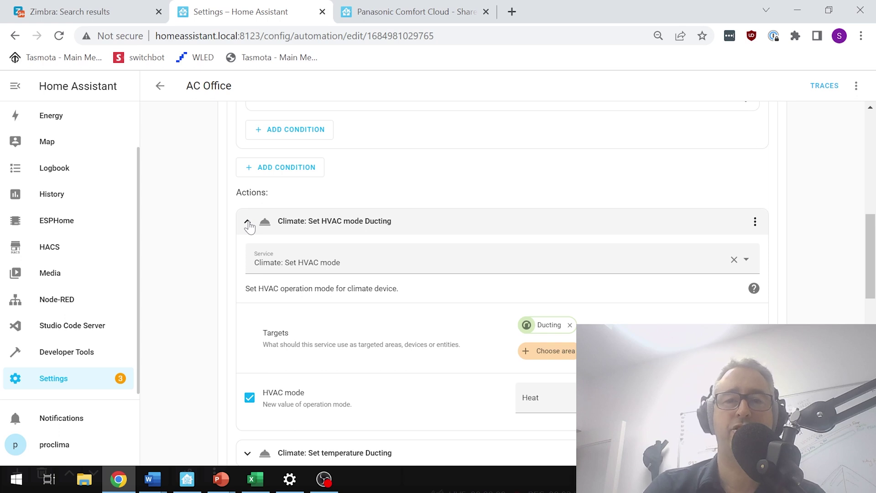
left_click(248, 223)
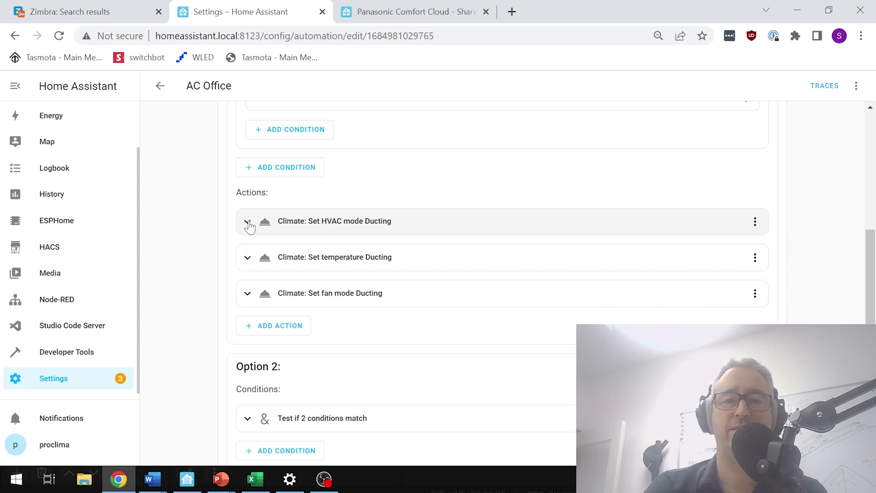
left_click(249, 259)
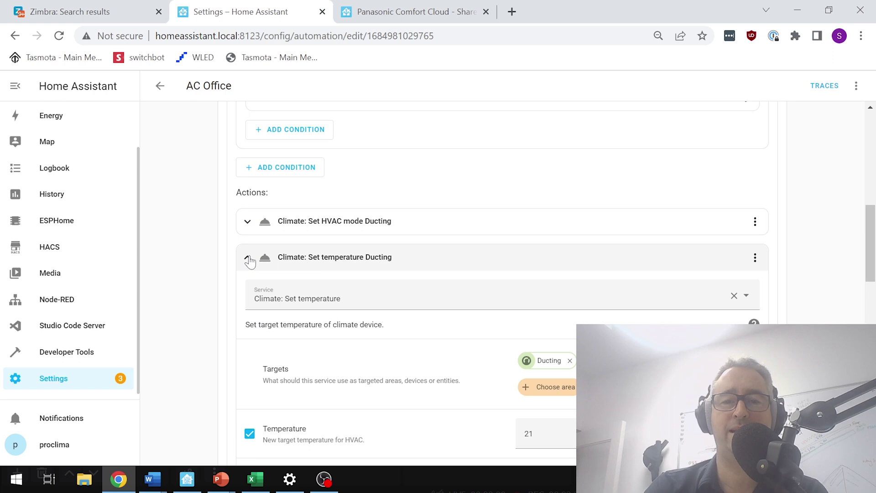
left_click(249, 260)
scroll(250, 255, "down", 1)
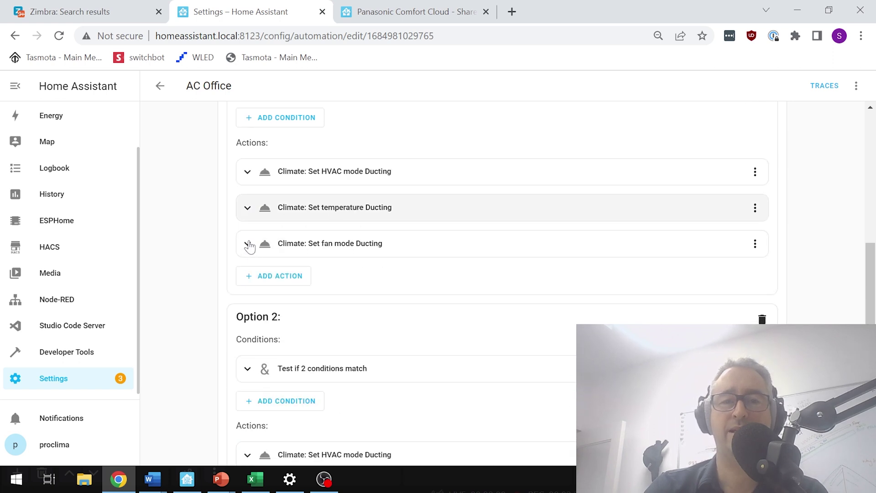
left_click(248, 246)
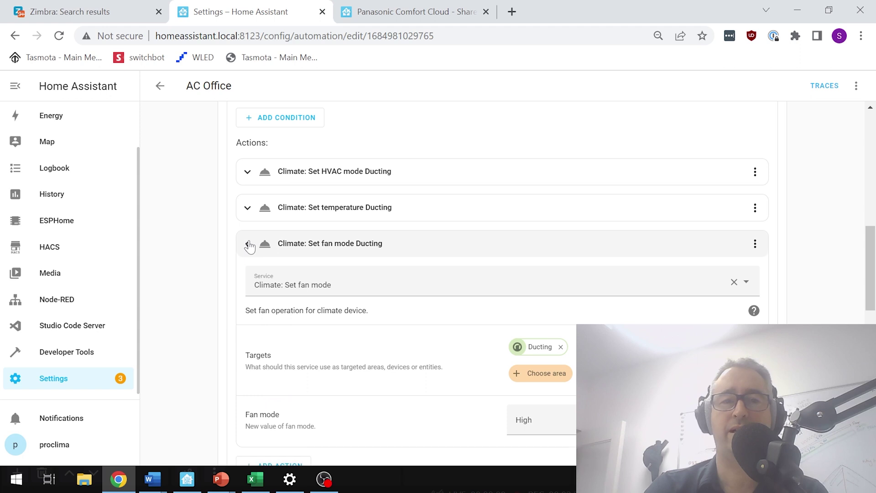
left_click(248, 245)
scroll(249, 245, "down", 3)
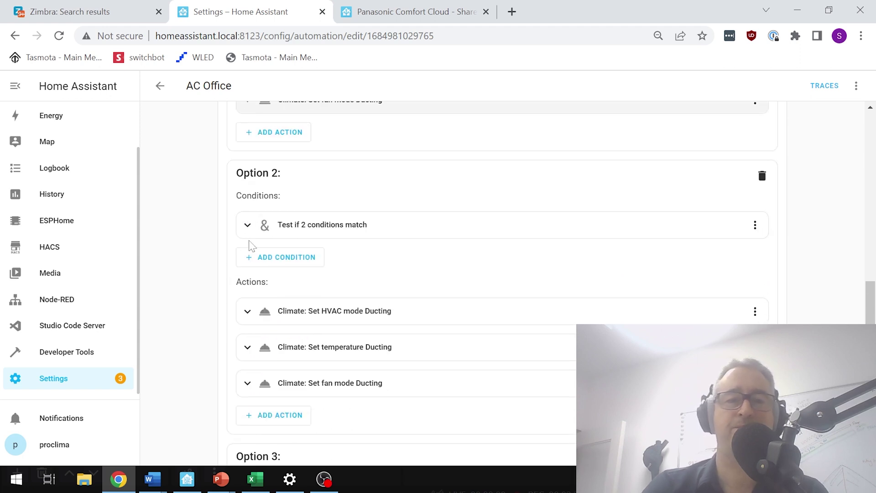
- Check Option 2's conditions (5:30AM trigger, temperature above 22) and its Cool HVAC mode
left_click(247, 226)
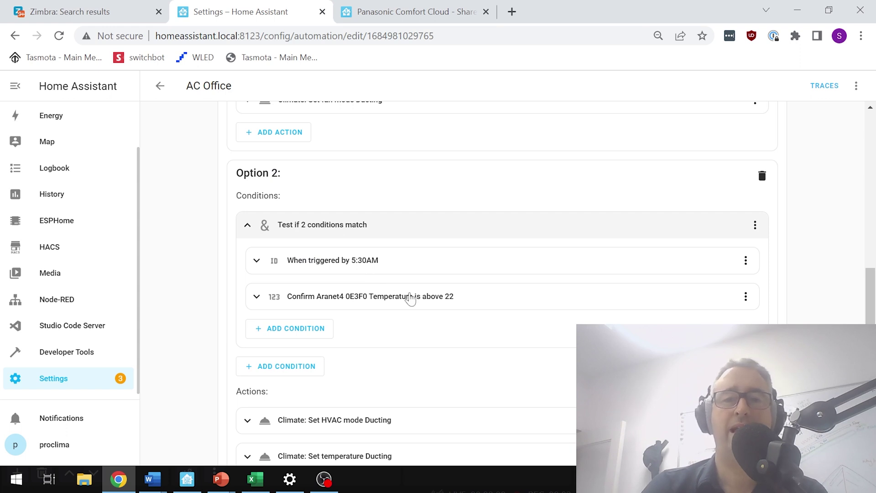
left_click(248, 226)
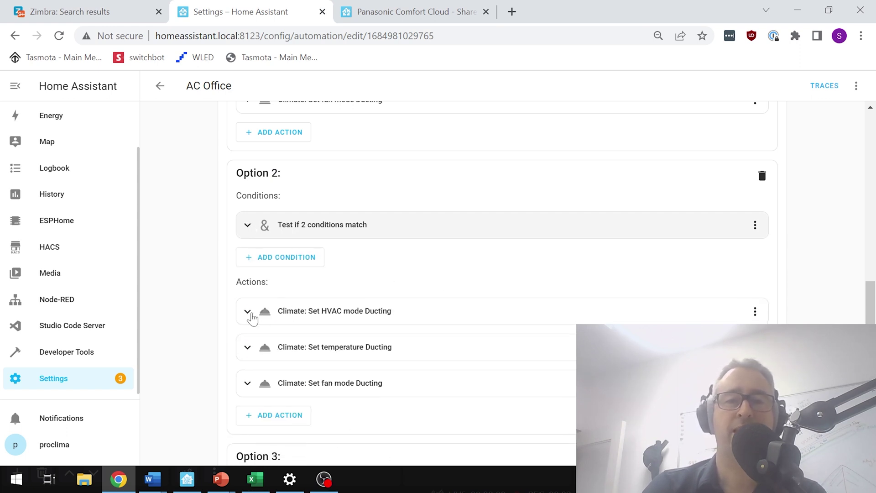
left_click(248, 312)
scroll(548, 347, "down", 3)
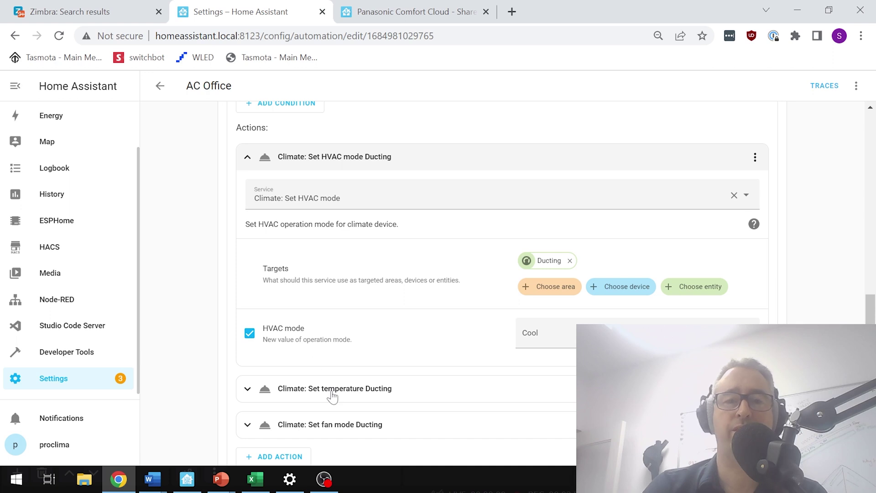
- Inspect Option 2's 20-degree target temperature and High fan mode actions
left_click(248, 389)
scroll(354, 392, "down", 2)
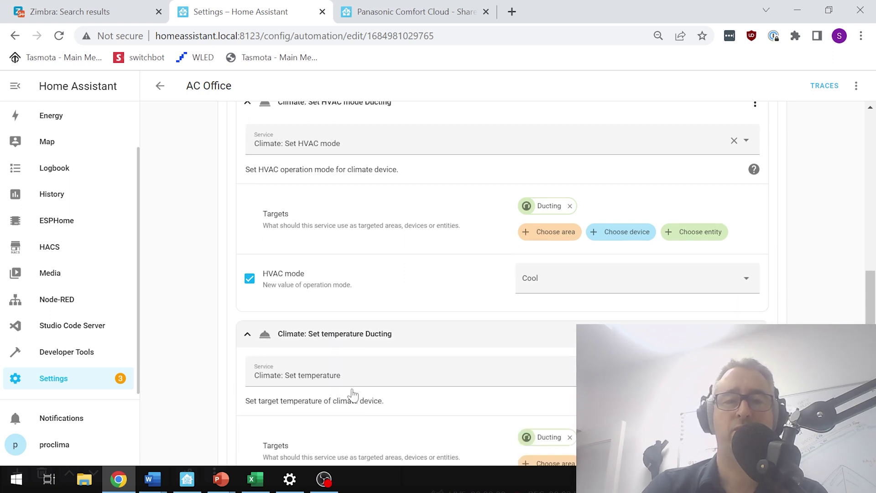
scroll(353, 393, "down", 1)
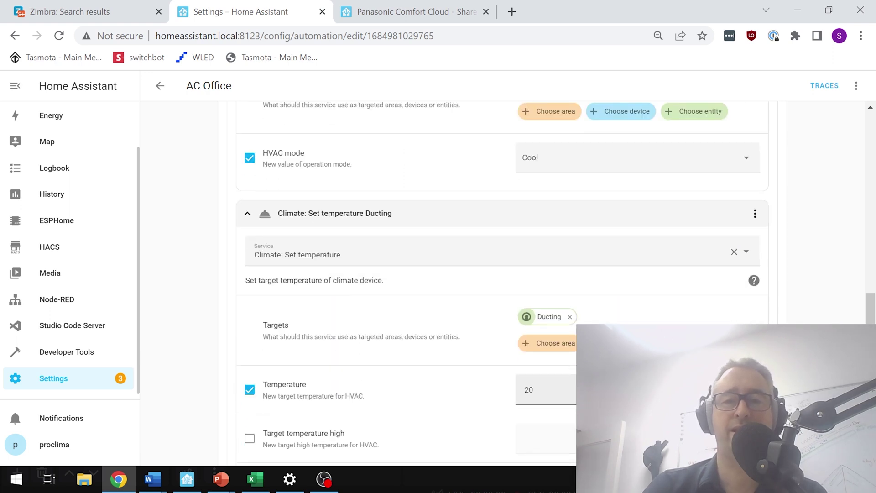
left_click(248, 214)
scroll(365, 350, "down", 1)
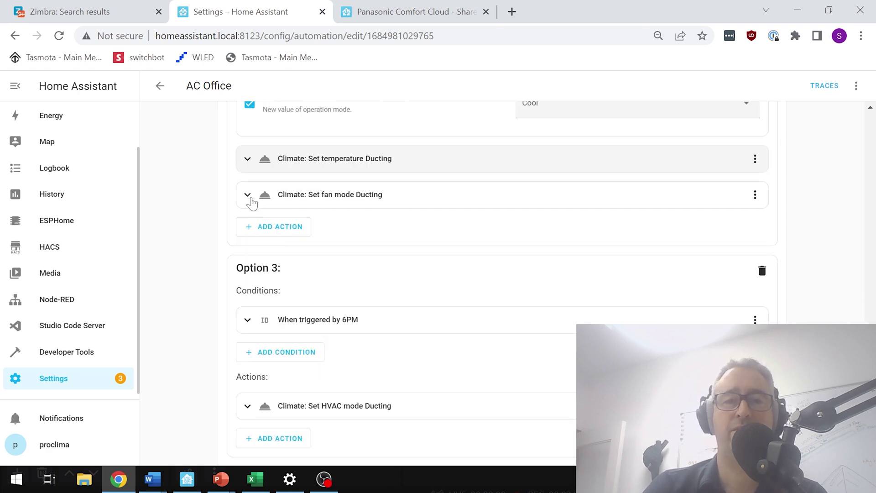
left_click(247, 195)
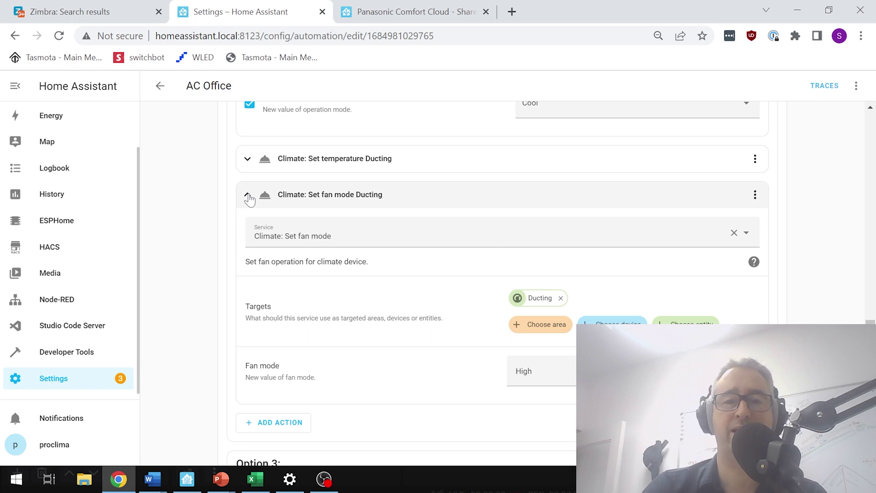
left_click(247, 196)
scroll(307, 313, "down", 2)
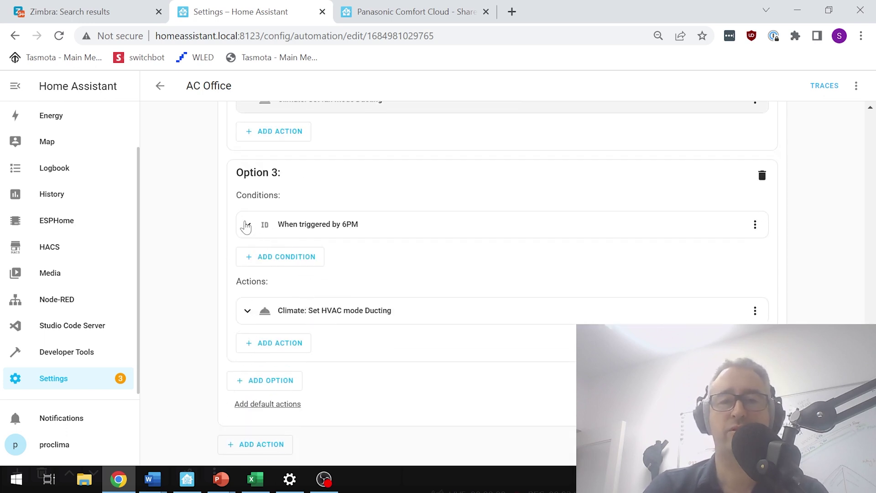
- Check Option 3's Fan Only mode at 6PM and return to the Settings overview
left_click(248, 311)
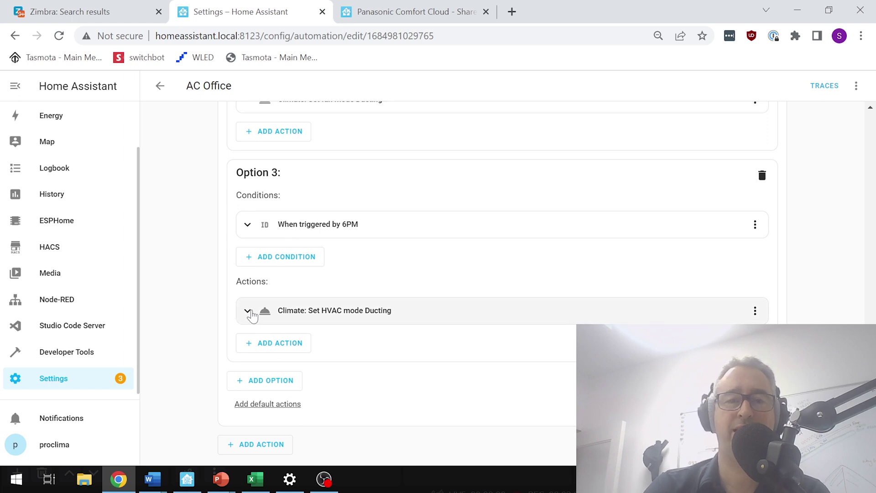
scroll(252, 317, "down", 3)
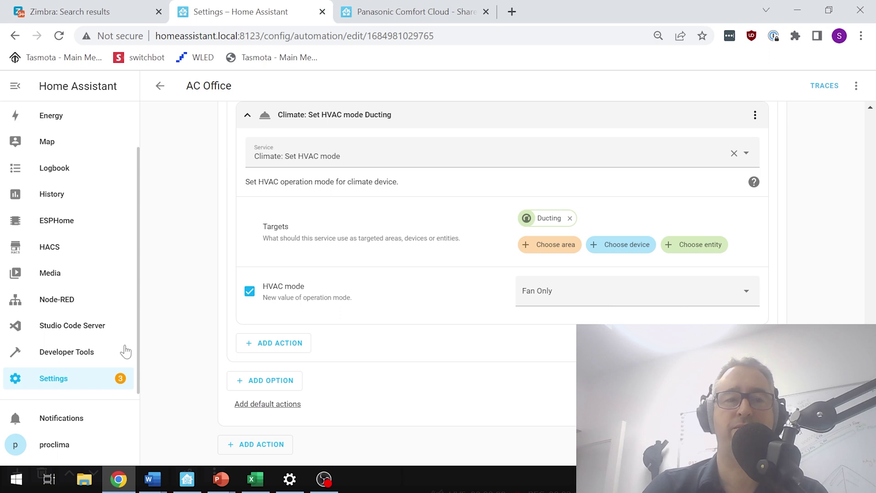
left_click(61, 384)
- Open the Aranet4 0E3F0 Temperature history from the Overview dashboard
scroll(57, 196, "up", 2)
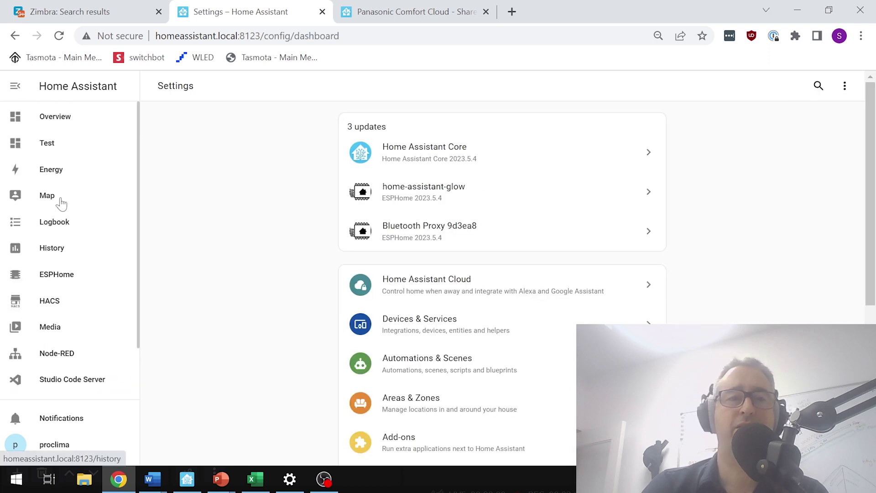
left_click(59, 115)
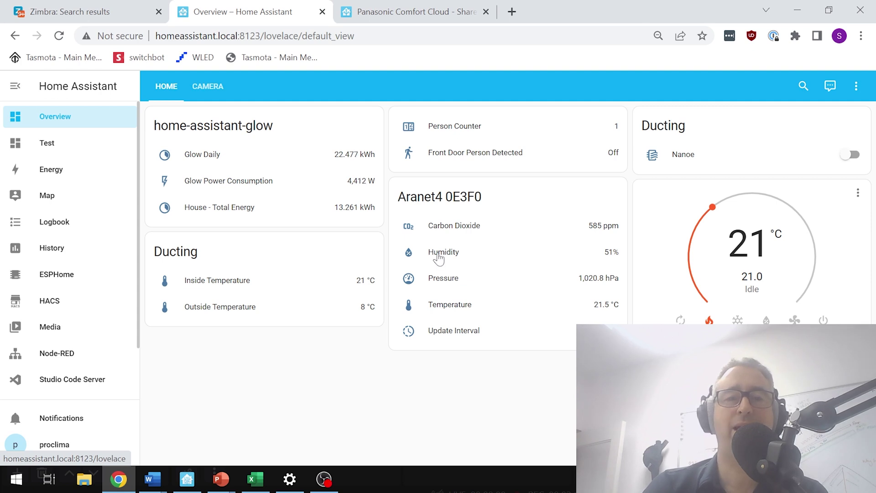
left_click(409, 309)
mouse_move(422, 232)
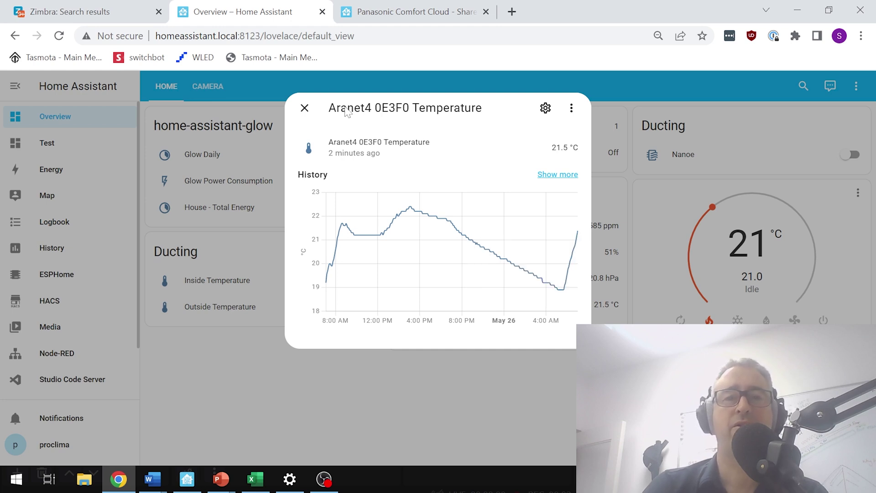
- Close the Aranet4 0E3F0 Temperature history dialog
left_click(303, 106)
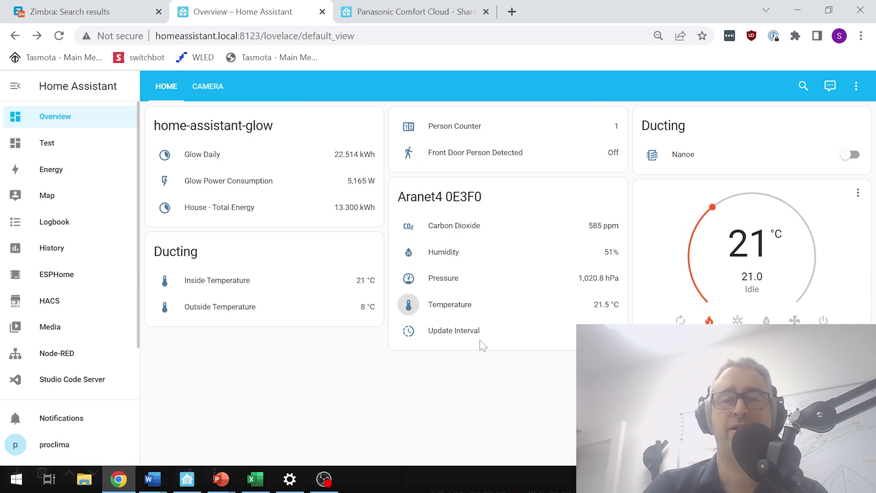